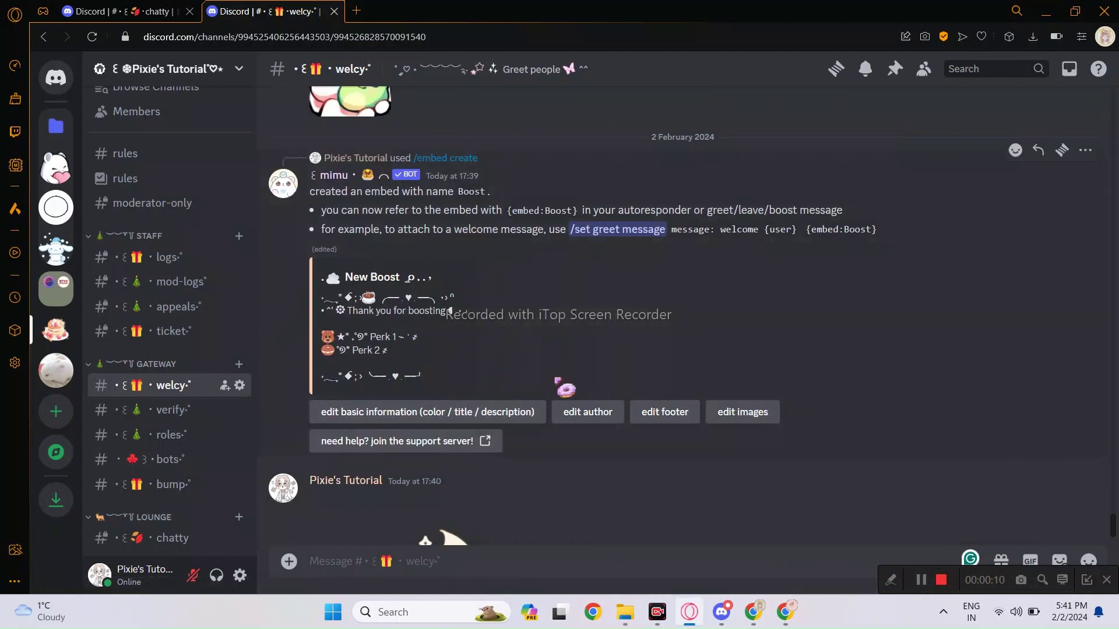
scroll(743, 409, "down", 3)
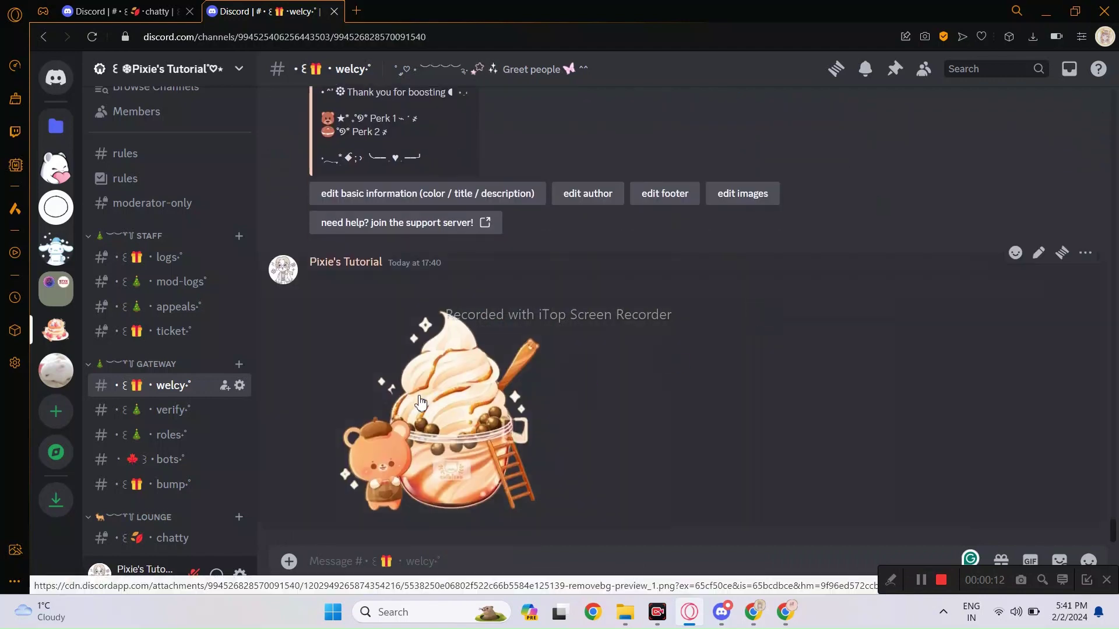
Step: Copy the ice-cream image's address from its browser view and return to the Discord channel
left_click(432, 468)
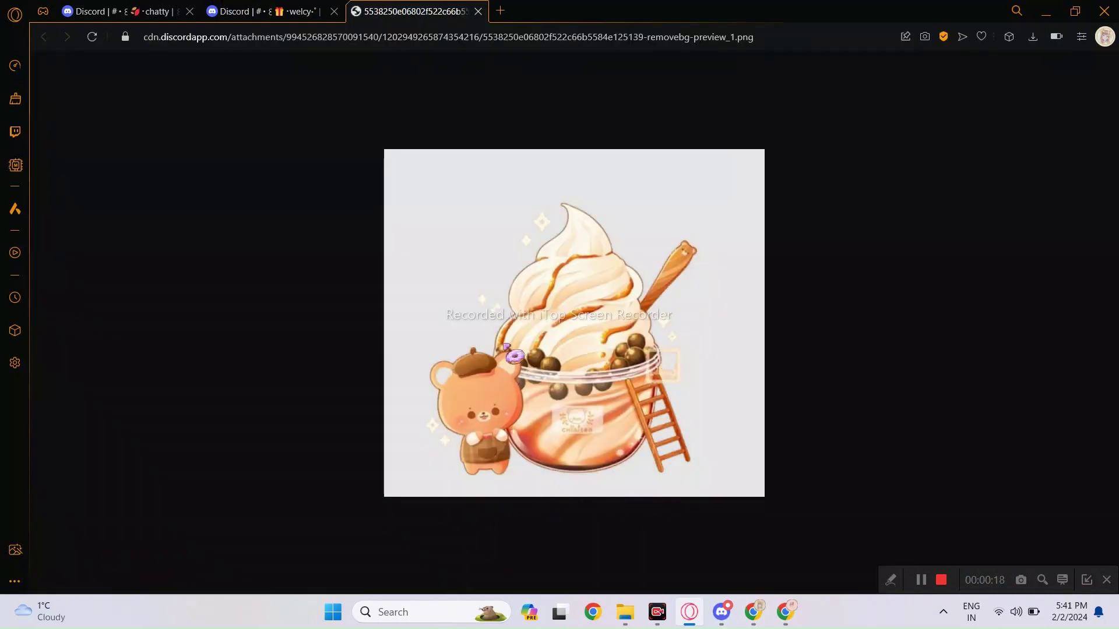
right_click(502, 346)
left_click(549, 413)
left_click(263, 11)
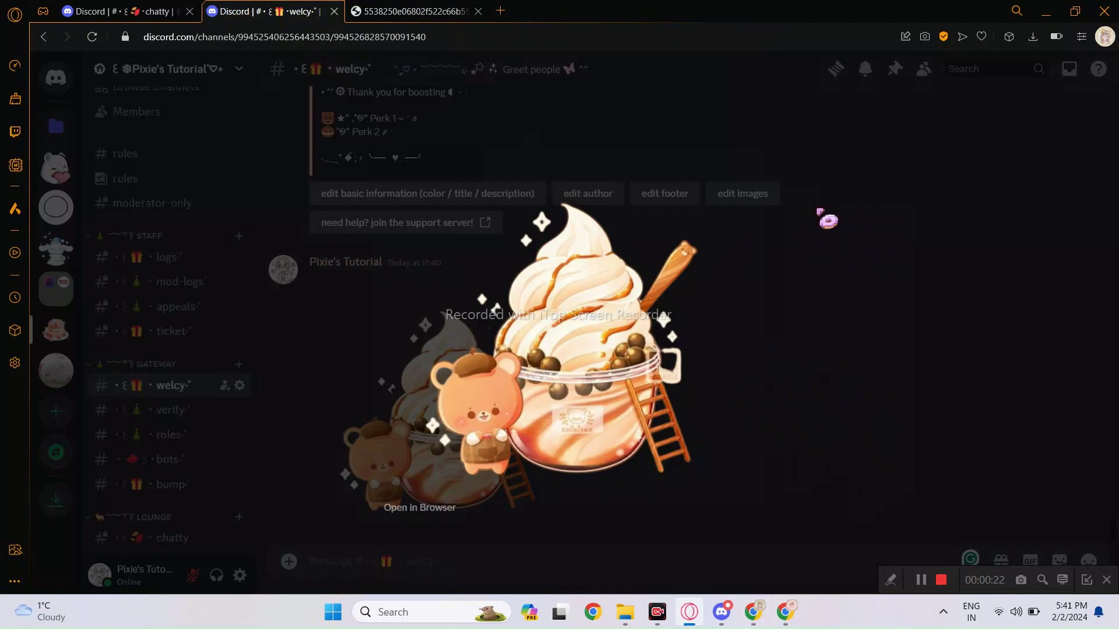
left_click(838, 286)
scroll(822, 350, "up", 3)
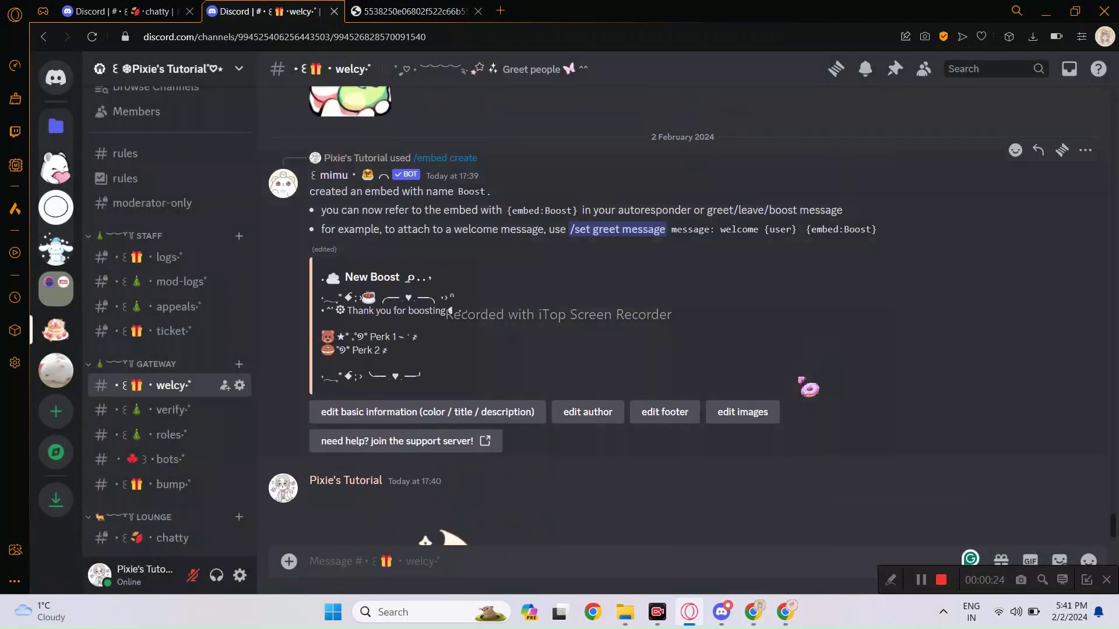
Step: Paste the ice-cream image link into the Boost embed's Thumbnail field and submit
left_click(775, 419)
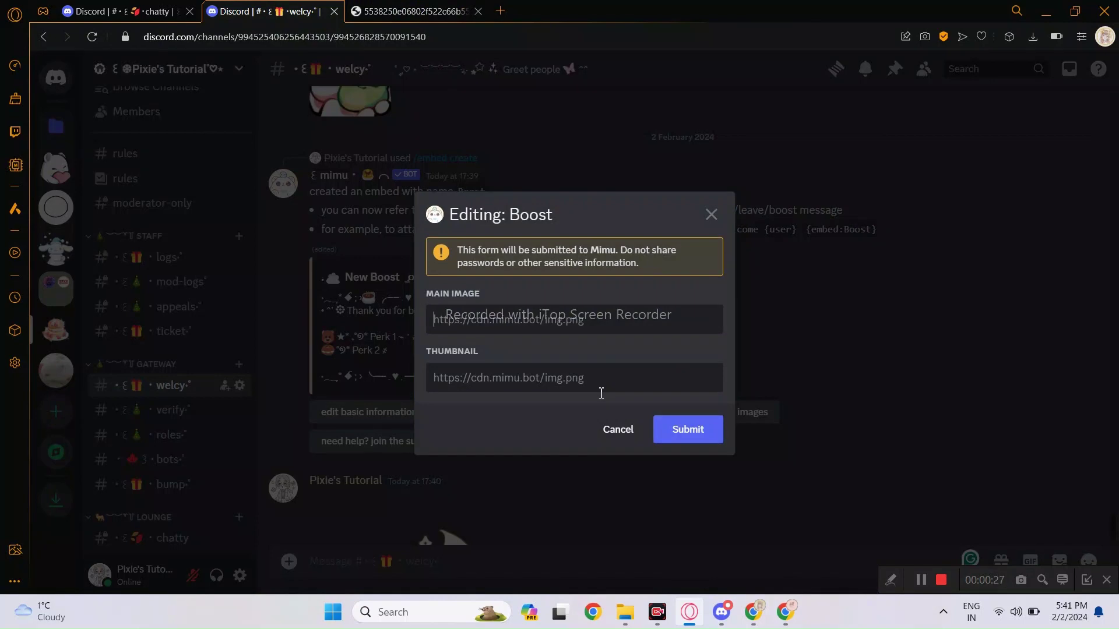
left_click(601, 393)
left_click(639, 414)
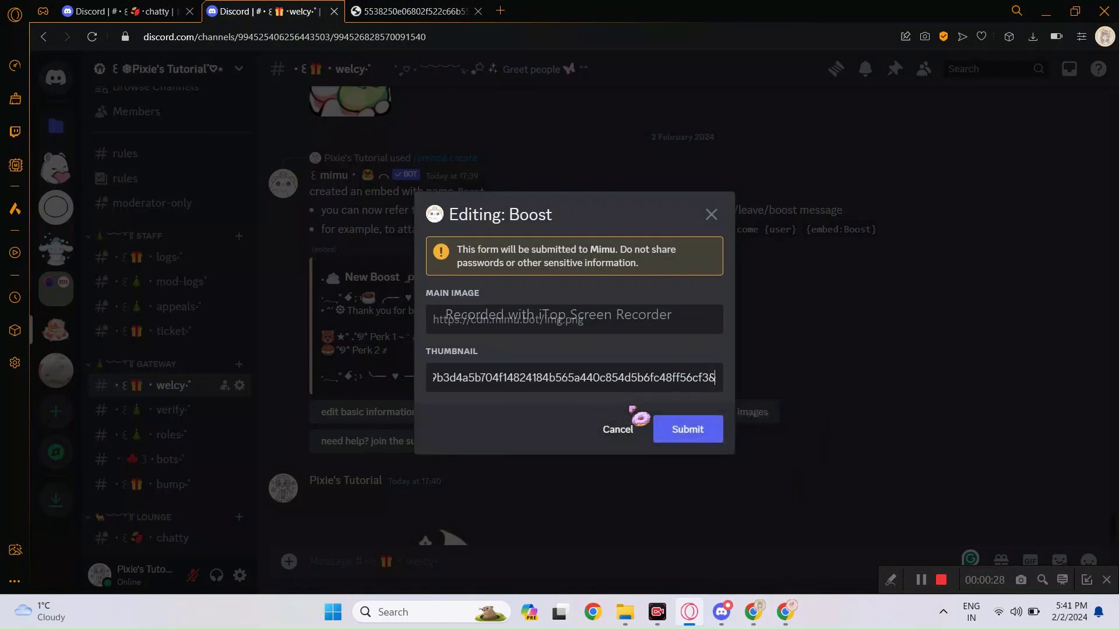
left_click(668, 433)
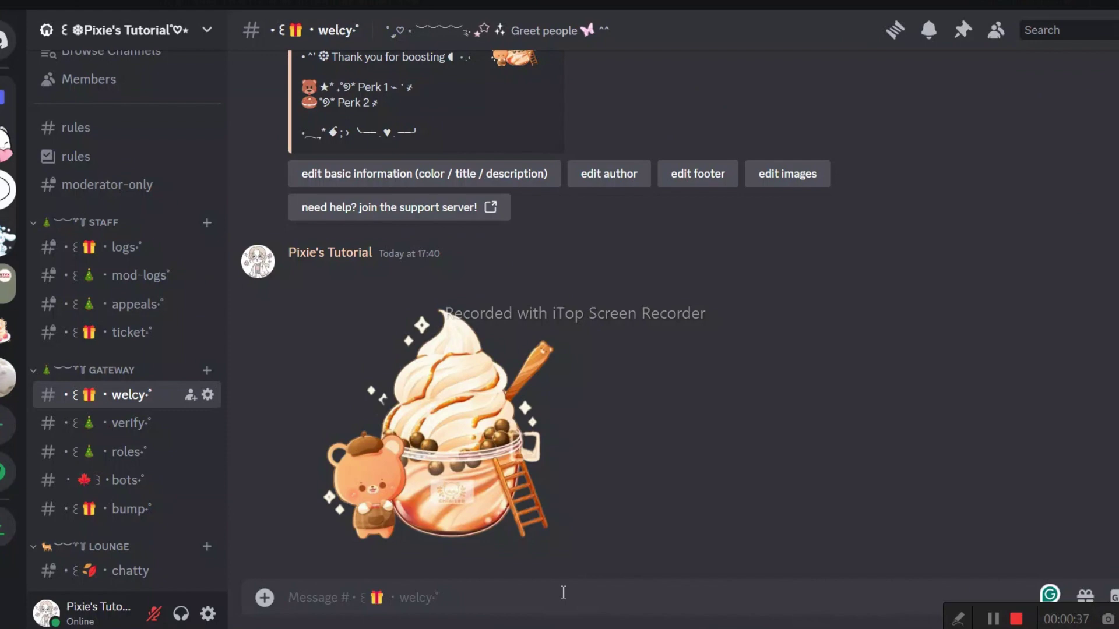
type("/imagelink image 5538250e06802f522c66b5584e125139-removebg-preview_1.png")
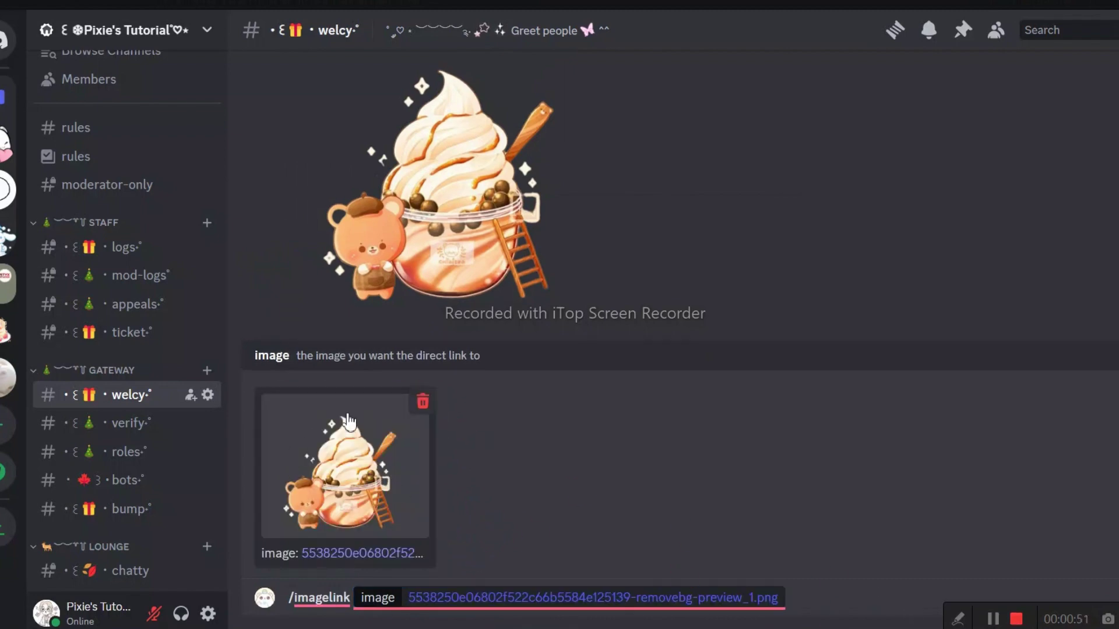
Step: Get a permanent ice-cream link via /imagelink and submit it as the Boost thumbnail
left_click(825, 600)
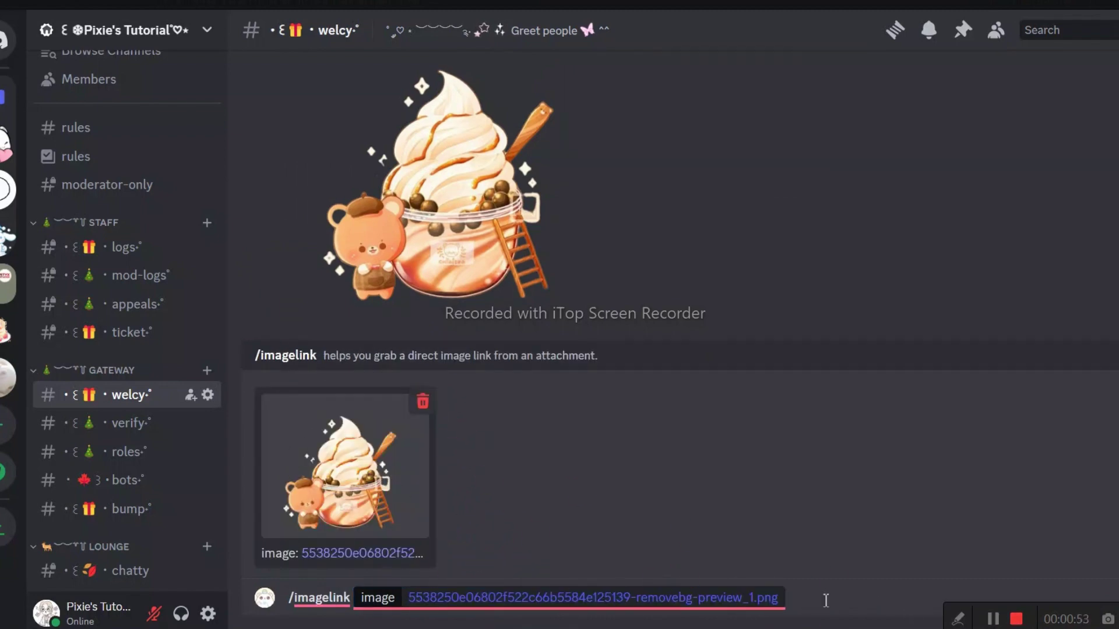
key("Return")
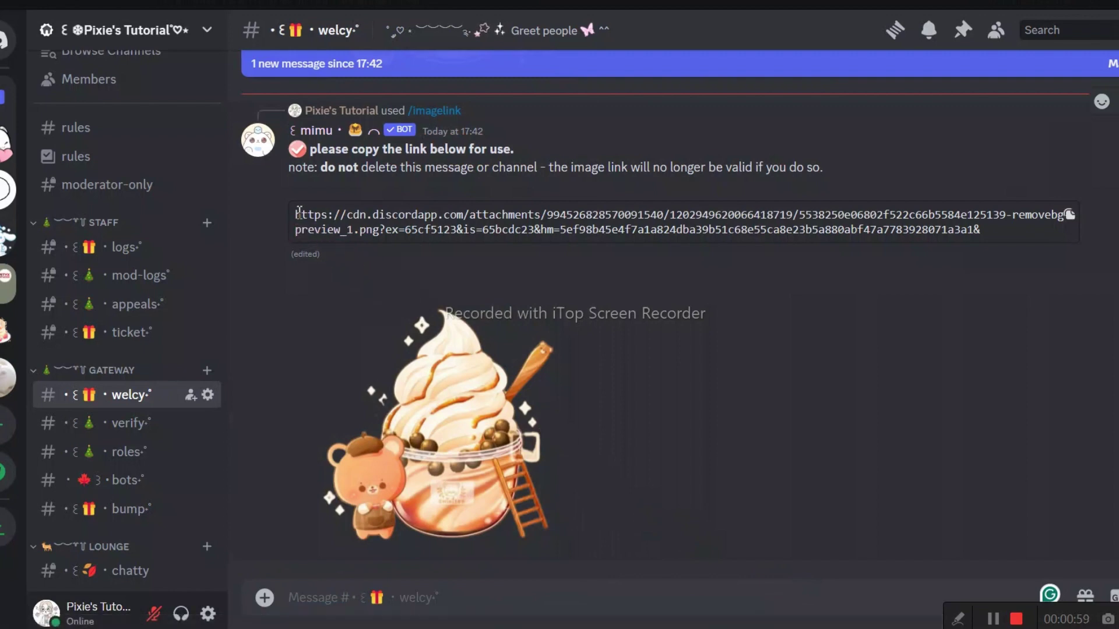
scroll(1066, 382, "up", 3)
scroll(874, 361, "up", 3)
scroll(849, 374, "up", 5)
scroll(805, 374, "up", 2)
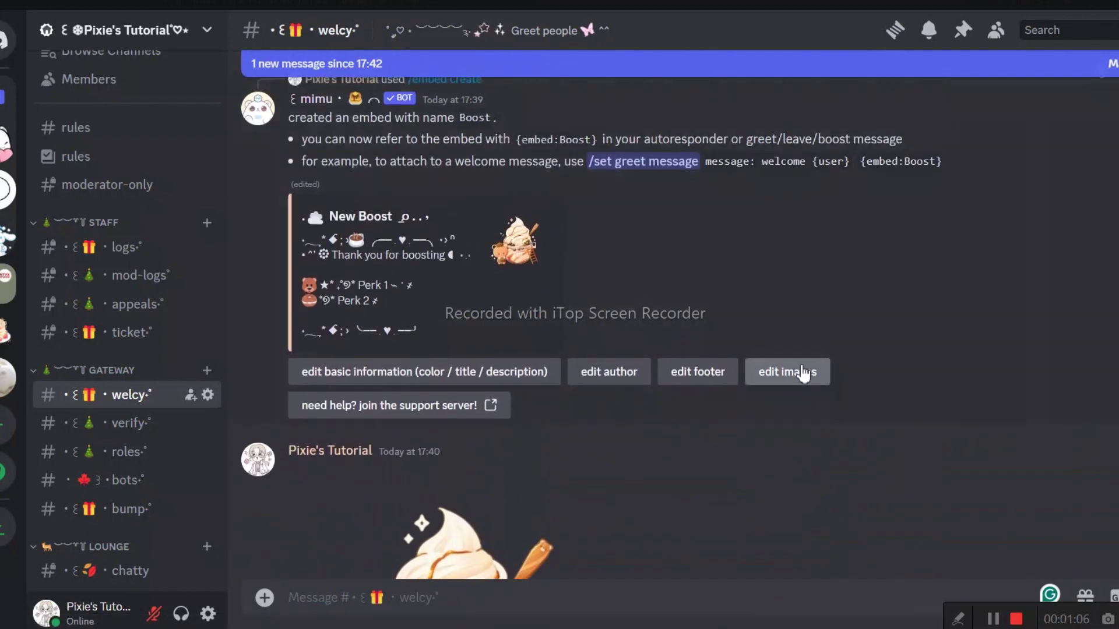
left_click(802, 374)
left_click(761, 448)
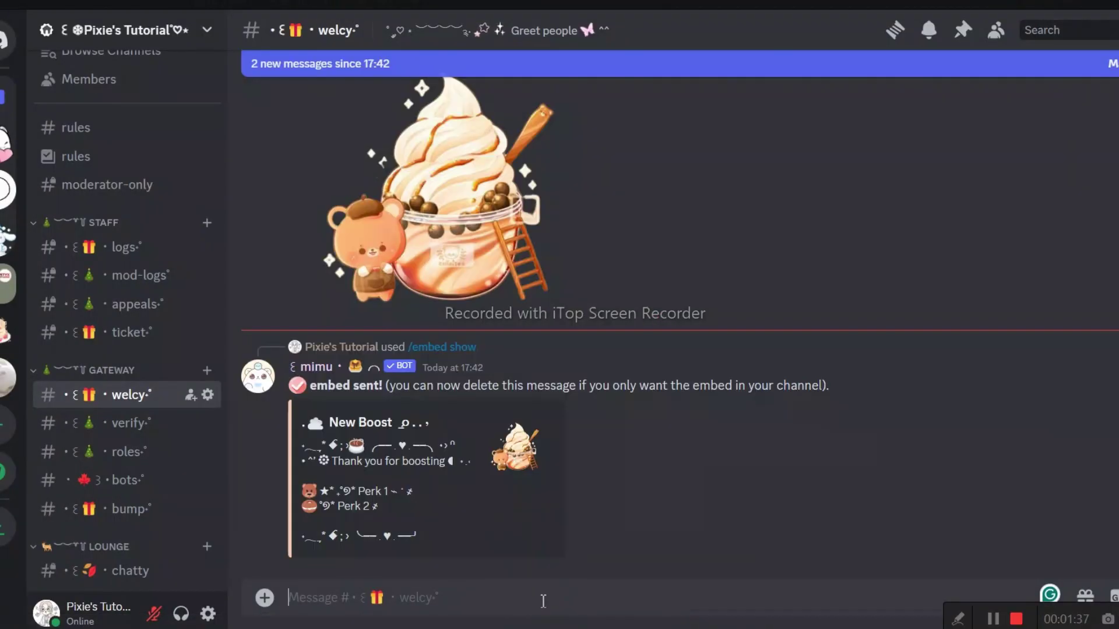
type("/")
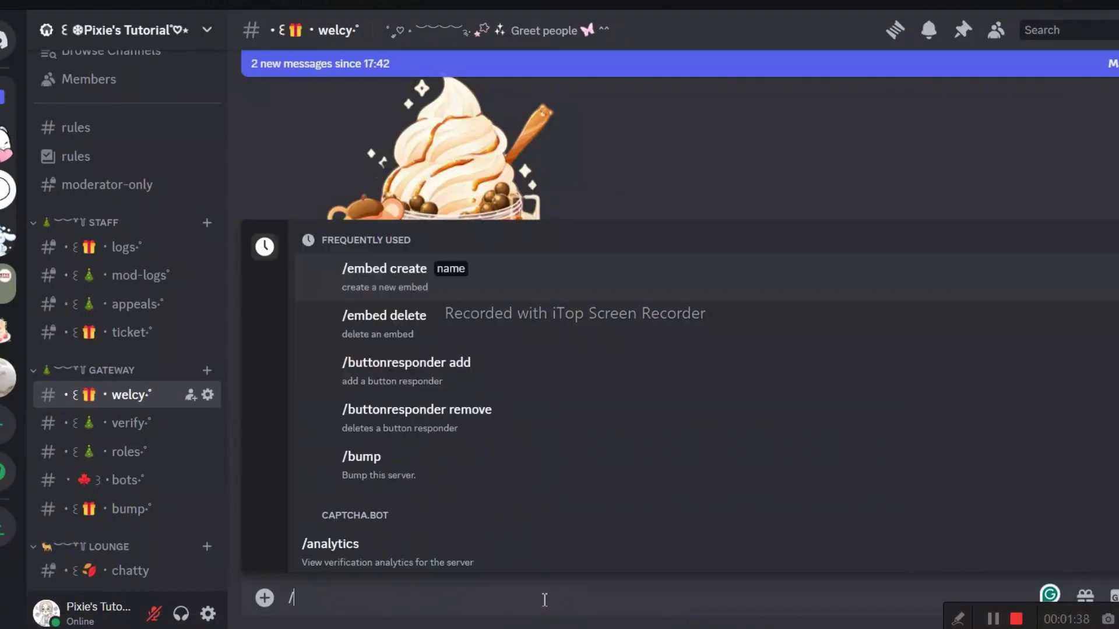
type("set ")
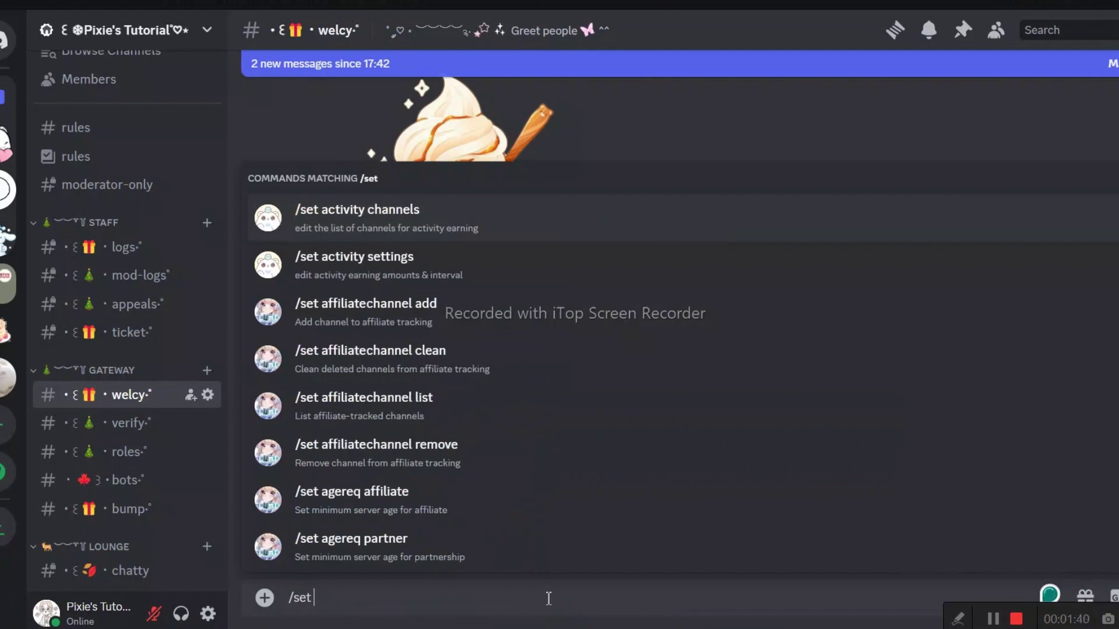
type("message")
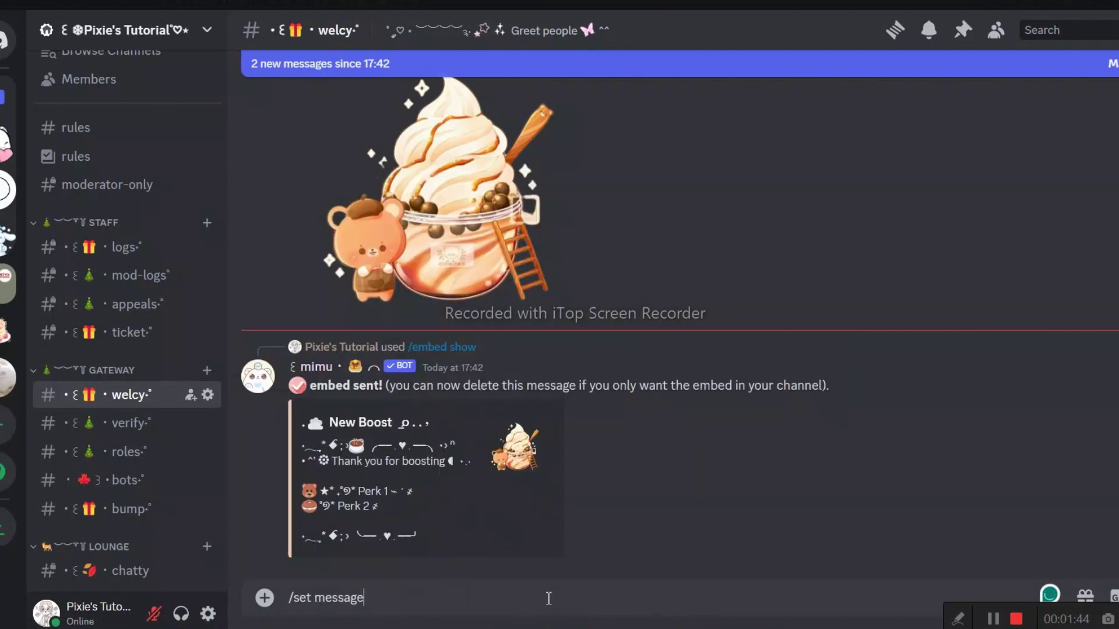
Step: Select and clear the previously typed command in the message box
key("ctrl+a")
type("/settings")
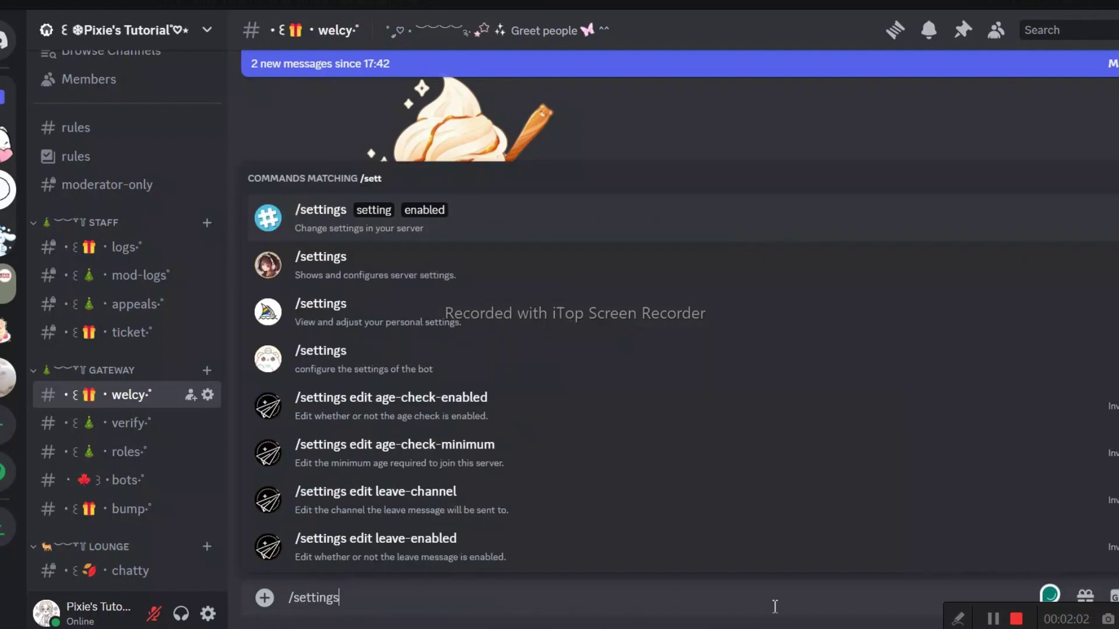
Step: Send /settings with the greet / leave / boost messages group and choose boosting to edit
left_click(367, 359)
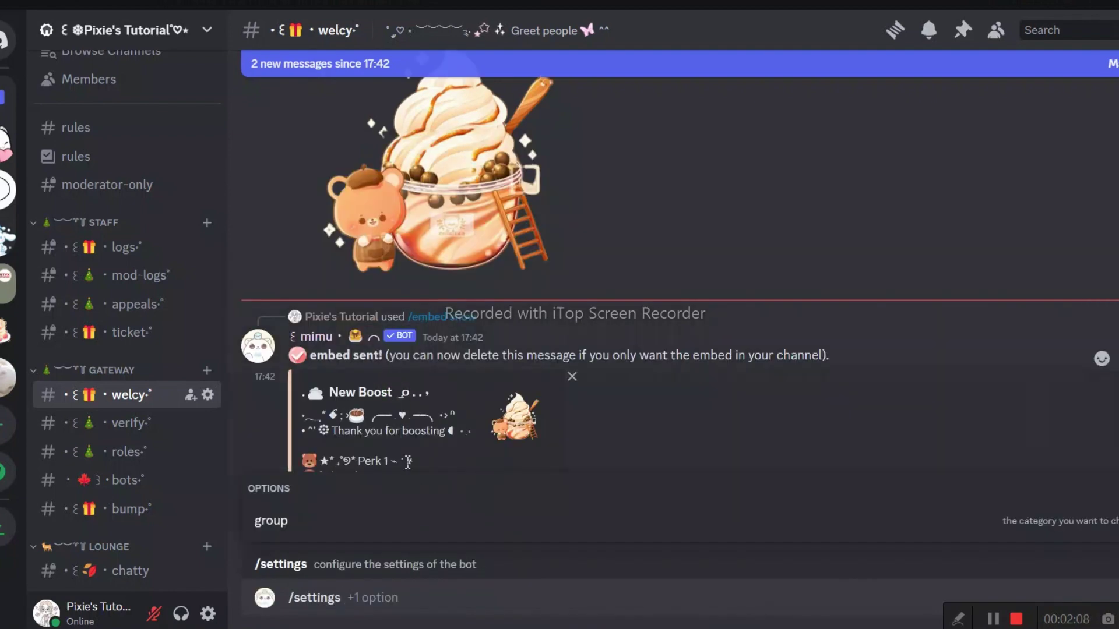
left_click(319, 528)
left_click(333, 466)
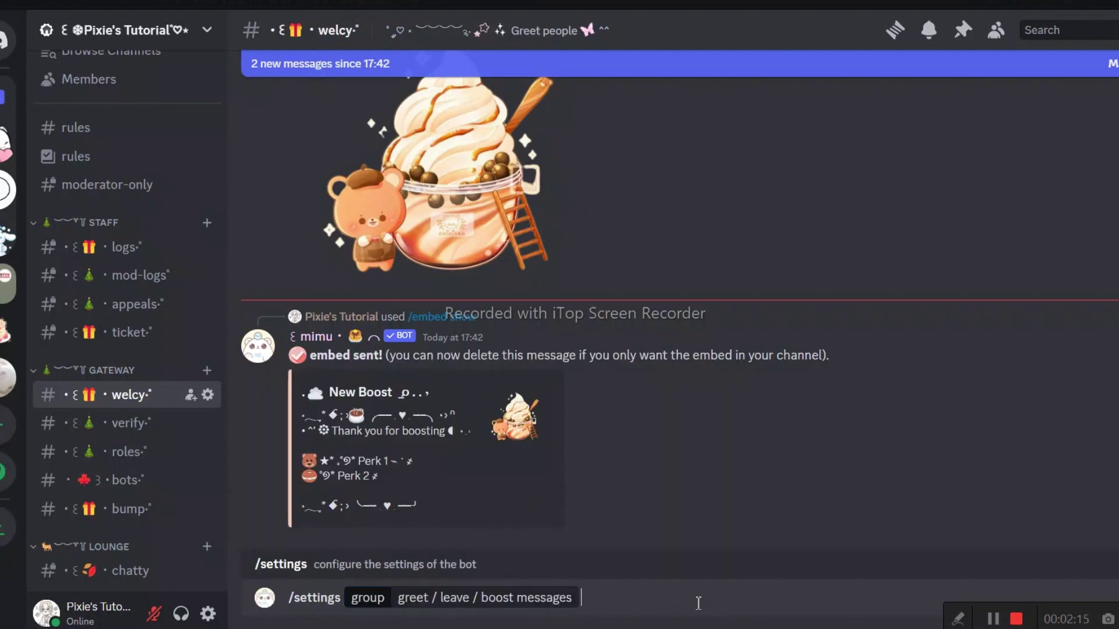
key("Return")
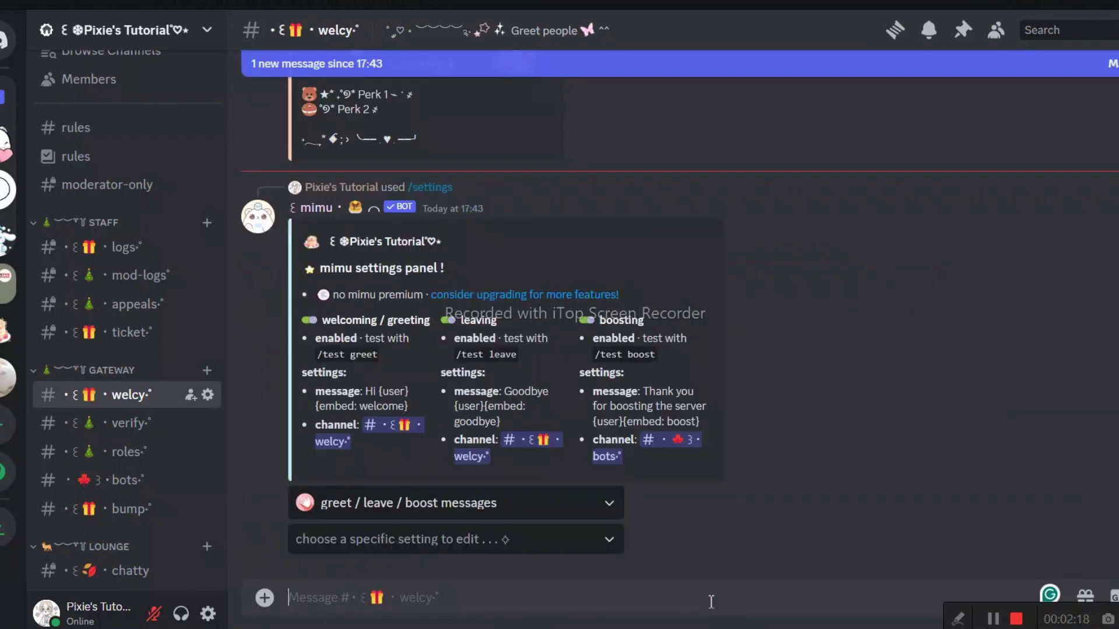
left_click(600, 540)
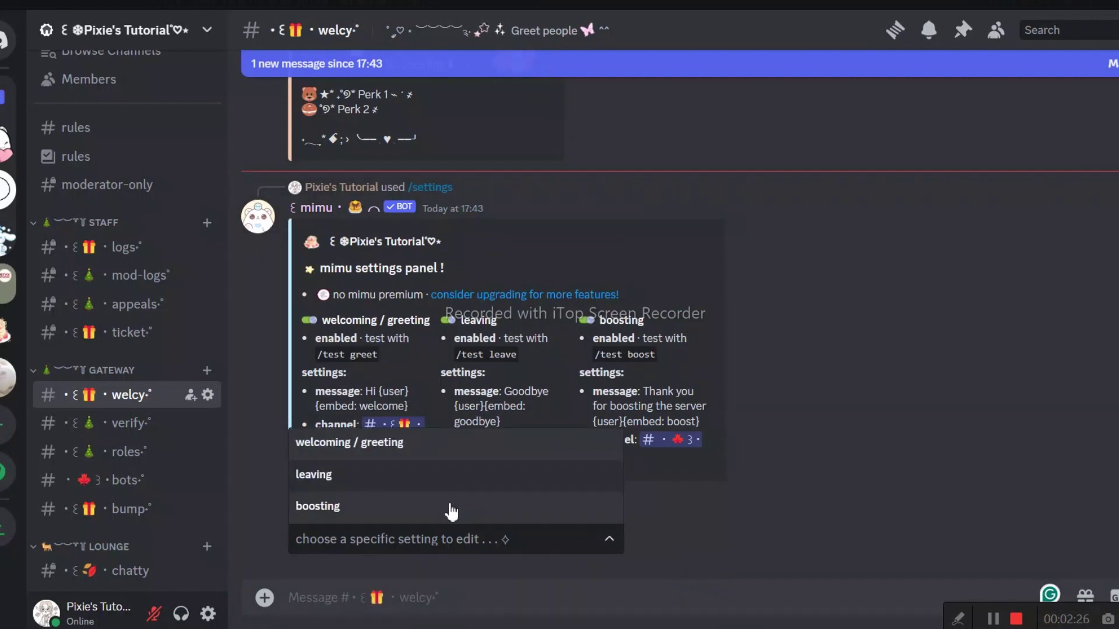
left_click(404, 511)
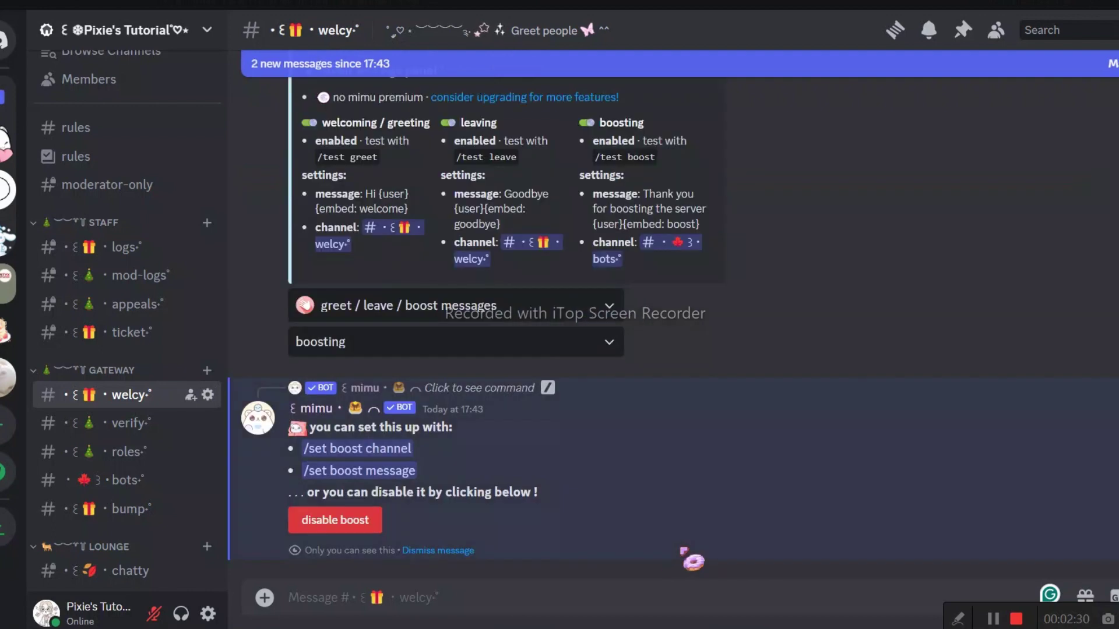
Step: Submit /set boost message with 'Hi {user}{embed:boost} thanks for boosting'
left_click(409, 470)
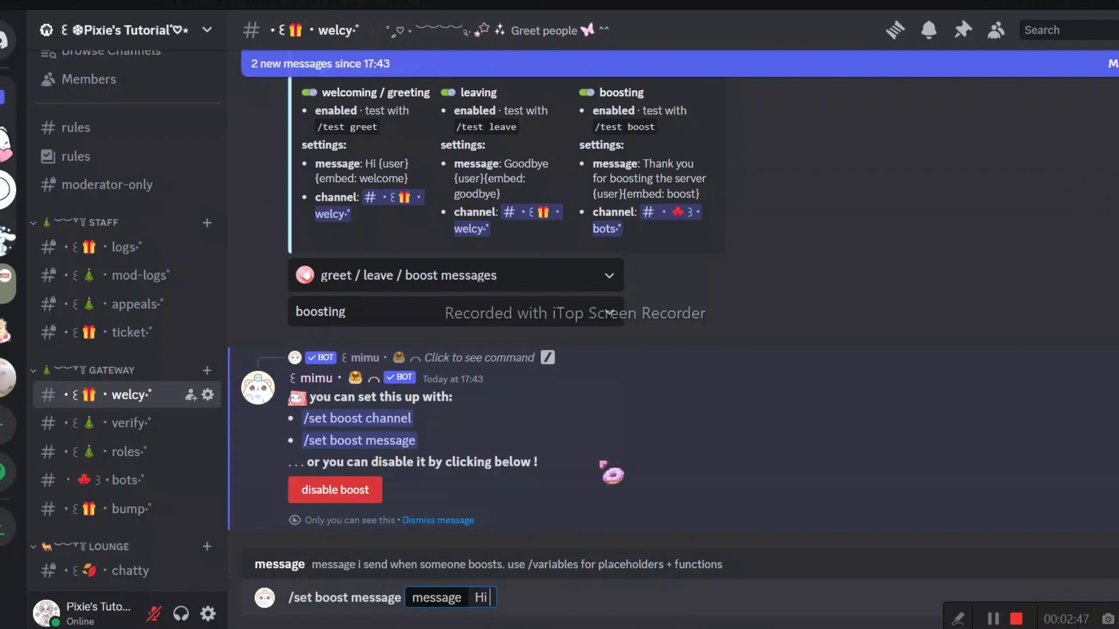
key("BackSpace")
key("BackSpace")
type("{user}{embed:boost} thanks for boosting")
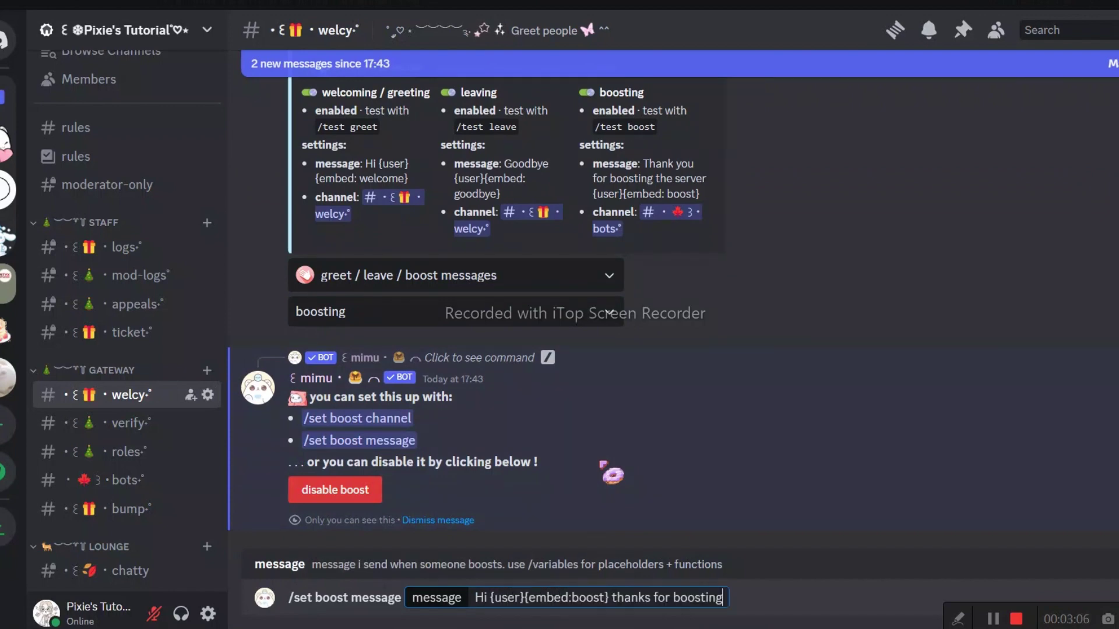
key("Return")
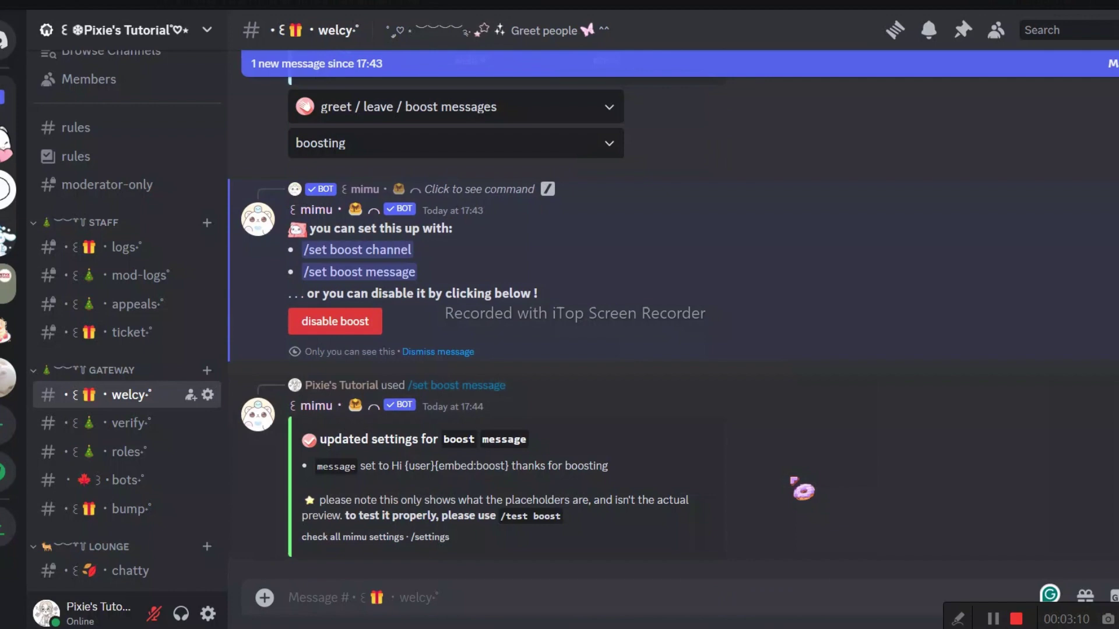
type("/")
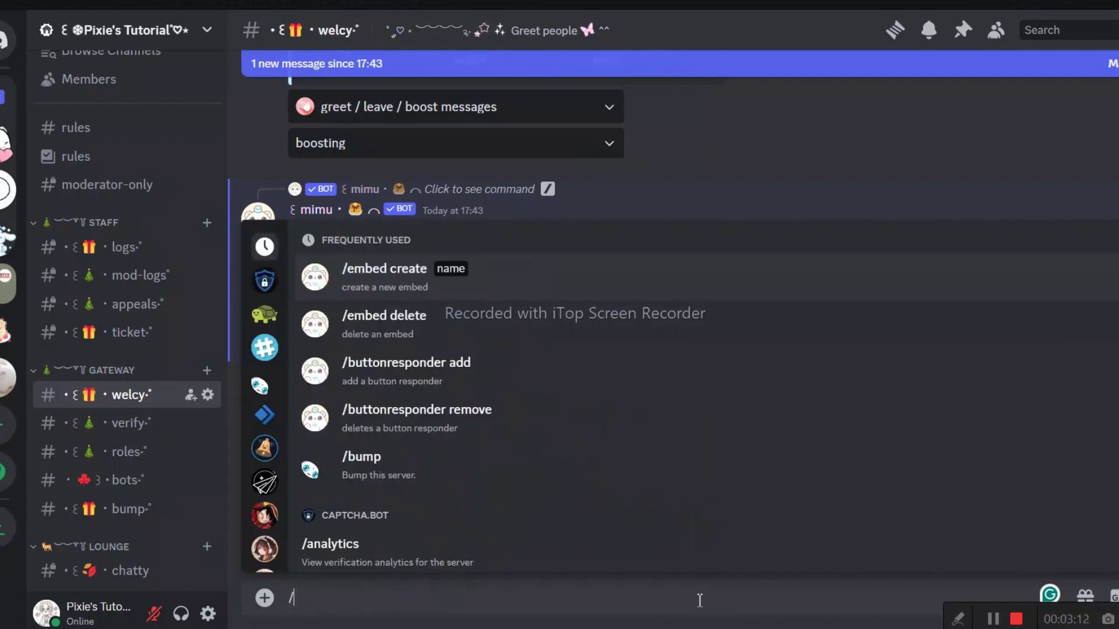
type("set boost channel")
Step: Submit /set boost channel with the welcy channel selected
key("Tab")
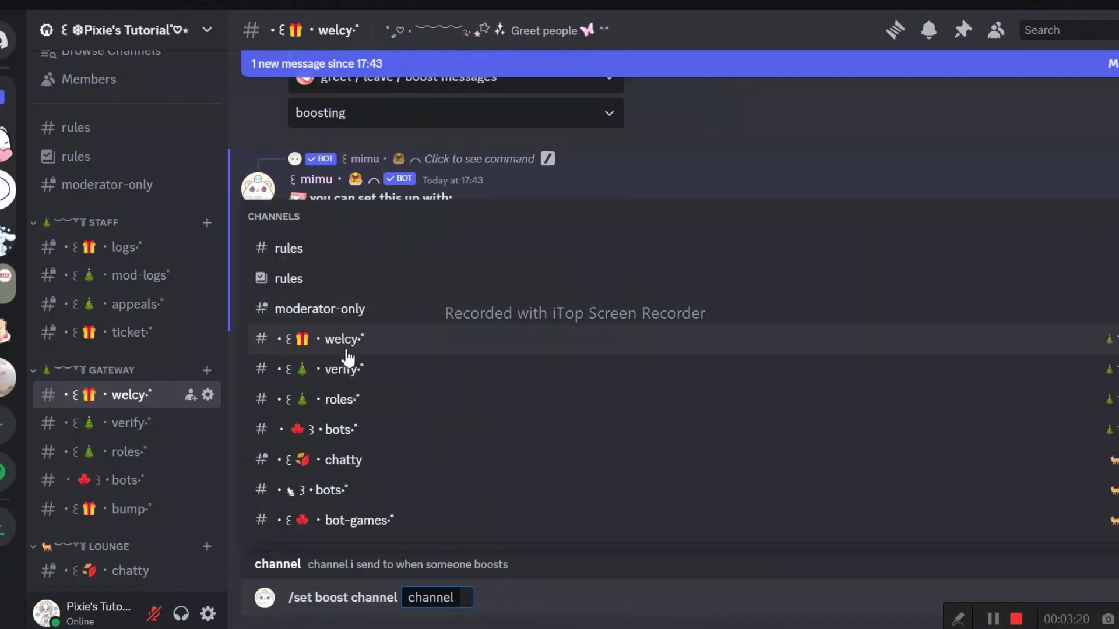
type("welc")
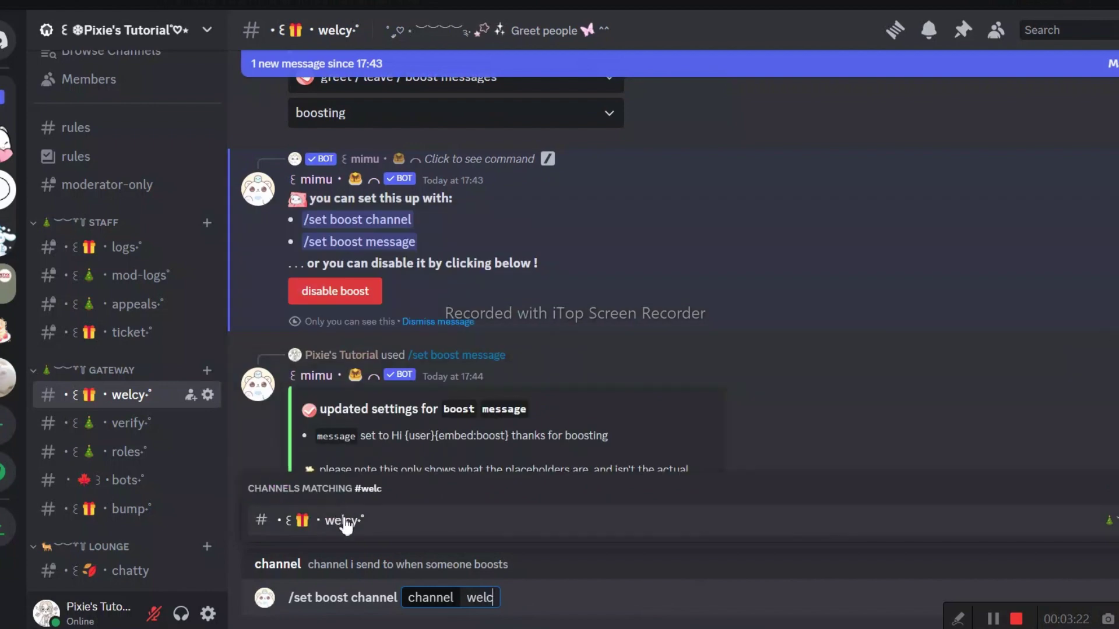
left_click(350, 522)
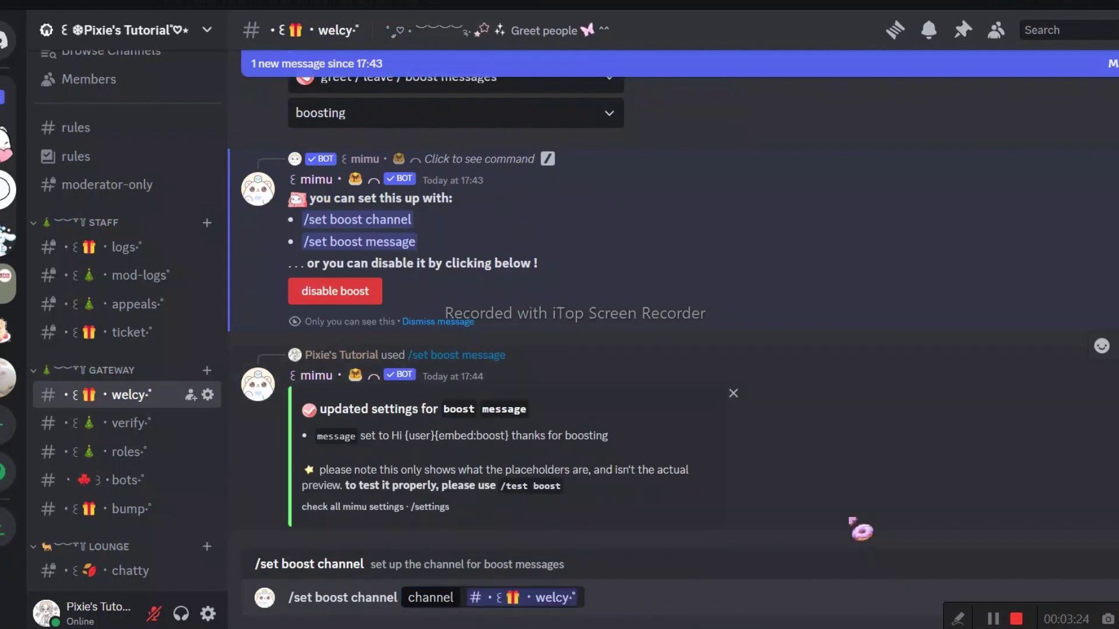
key("Return")
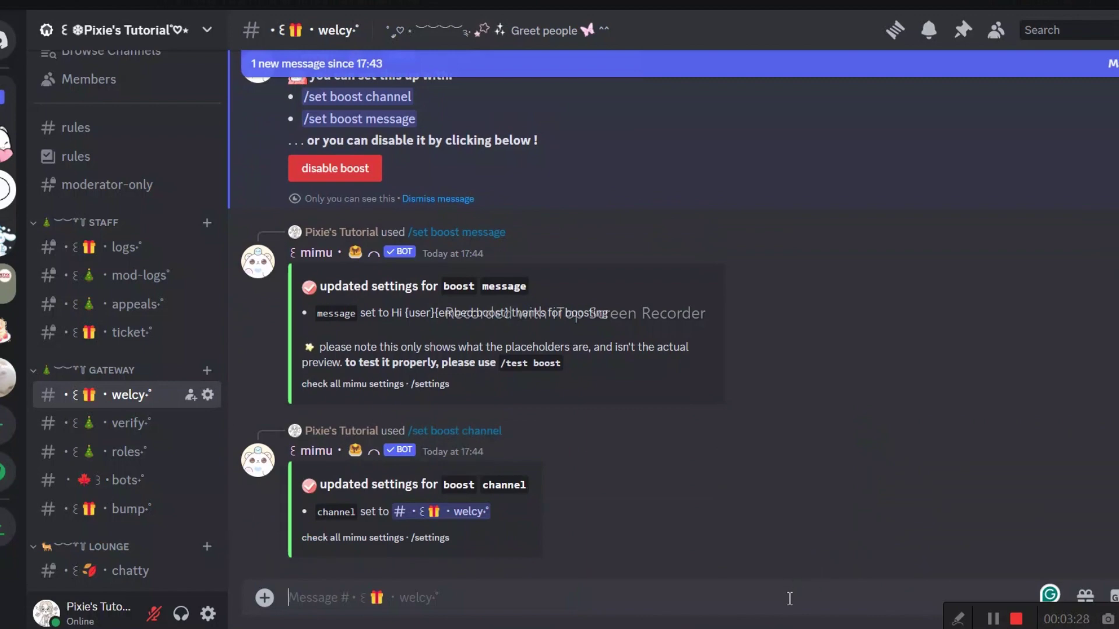
type("/test")
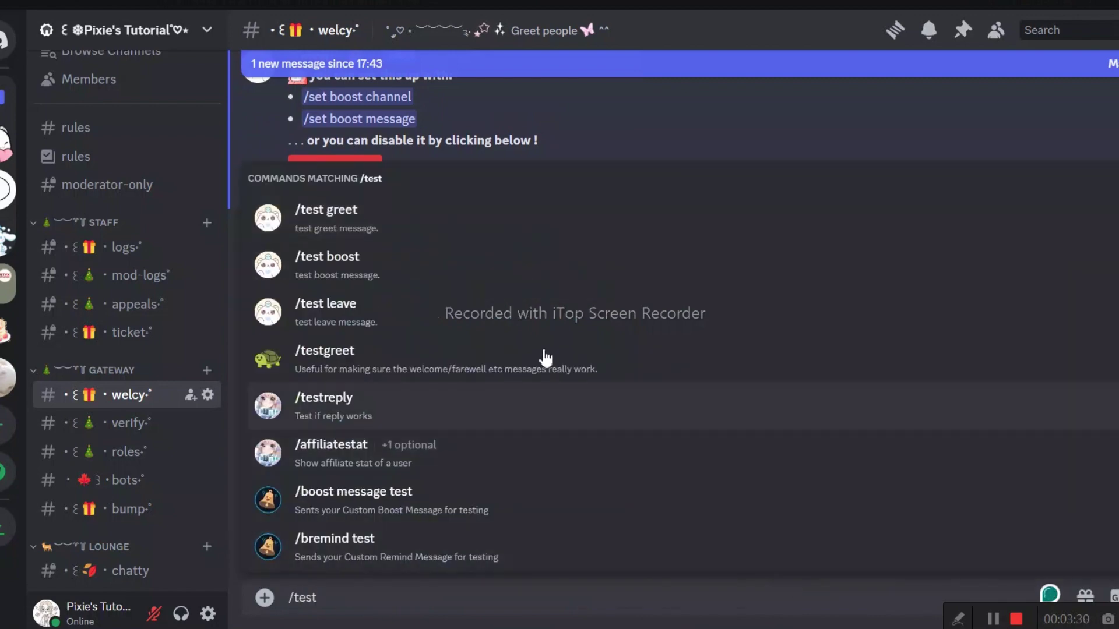
Step: Run /test boost, then enlarge the posted embed's ice-cream thumbnail
left_click(822, 281)
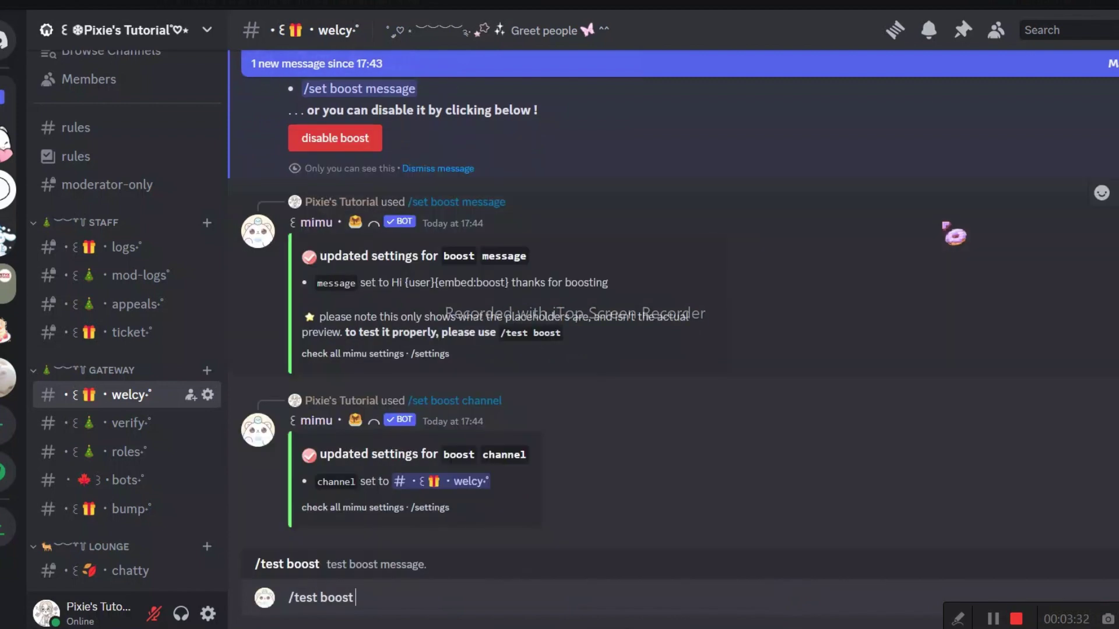
key("Return")
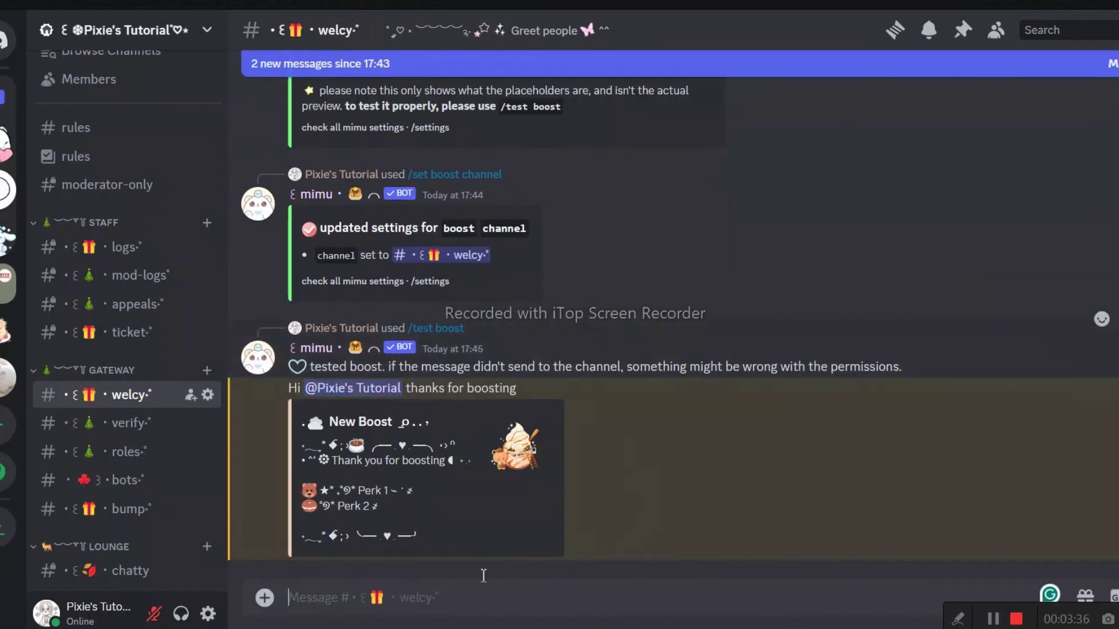
left_click(533, 465)
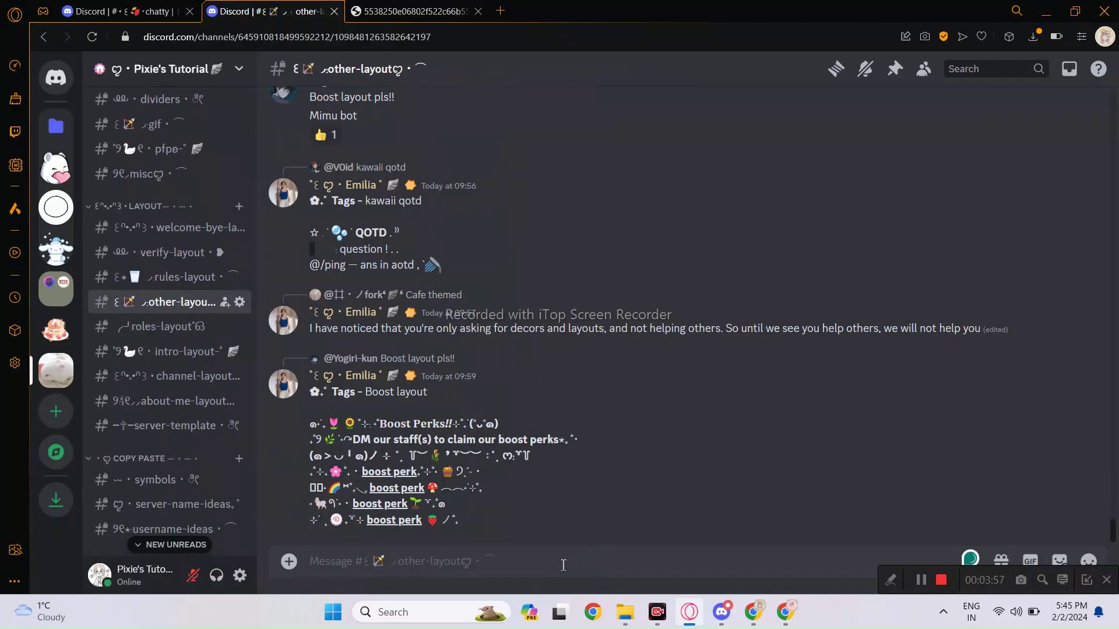
Step: Post the pasted New Boost layout text, then switch back to the cake server
key("ctrl+v")
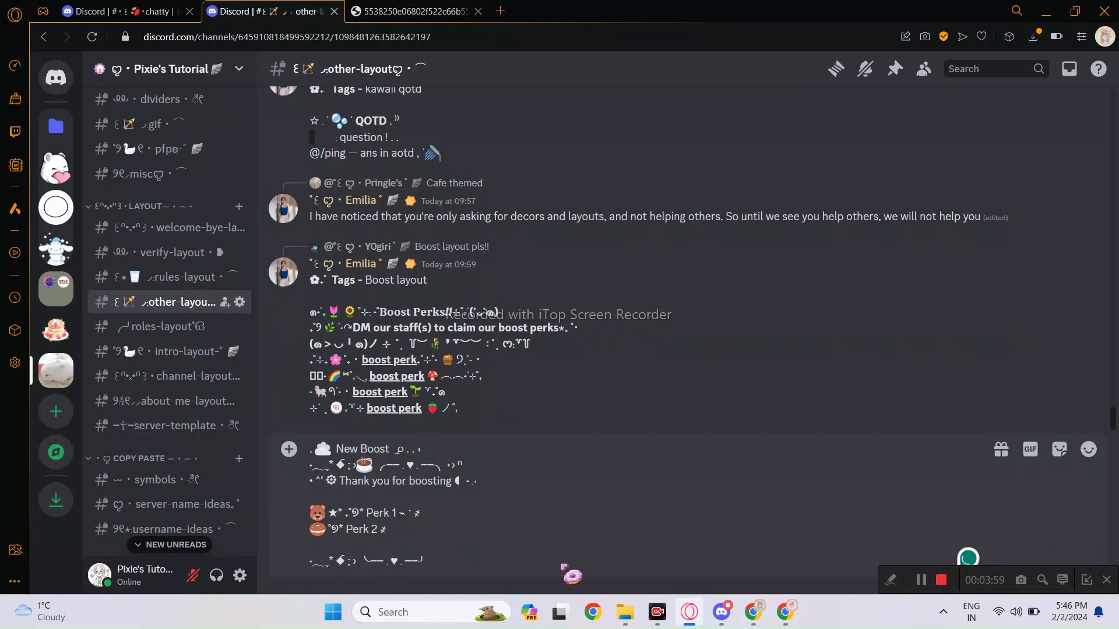
key("Return")
mouse_move(523, 426)
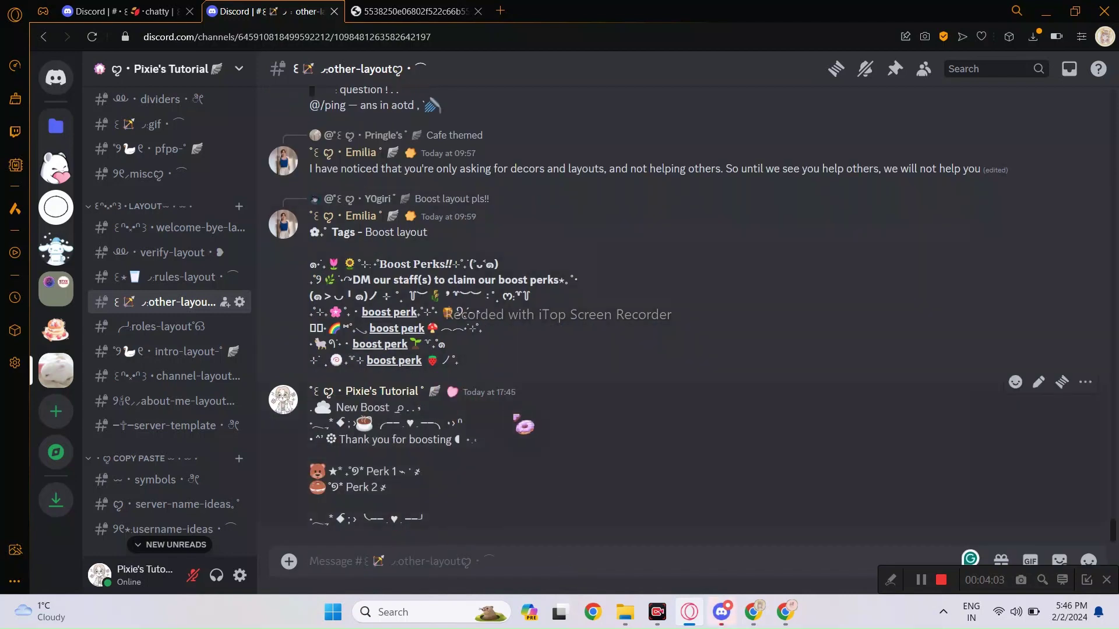
scroll(494, 415, "up", 5)
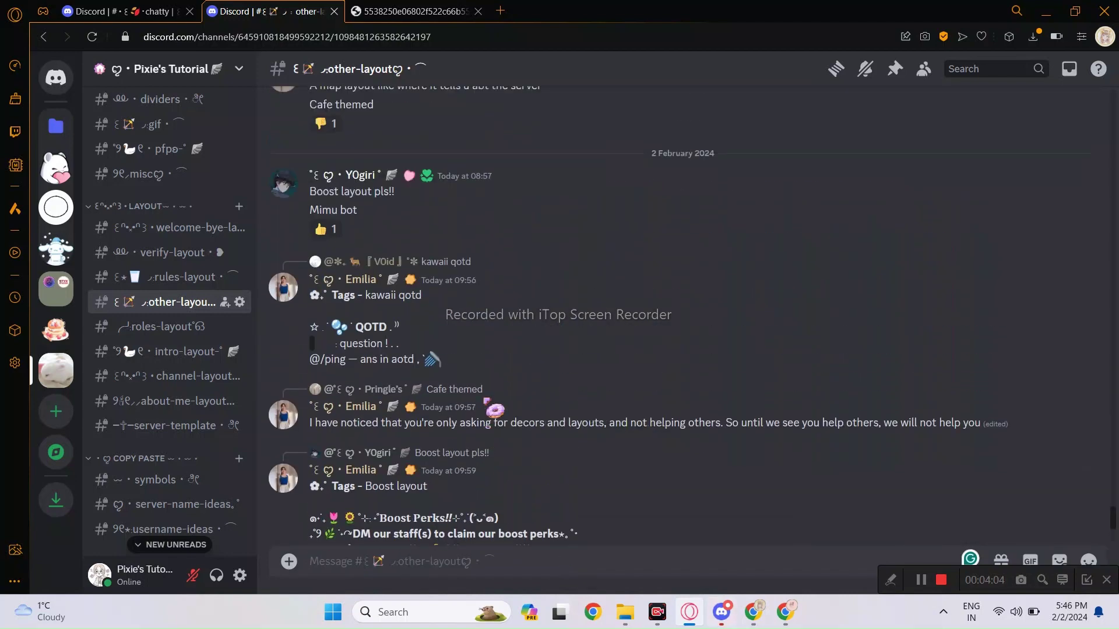
left_click(58, 337)
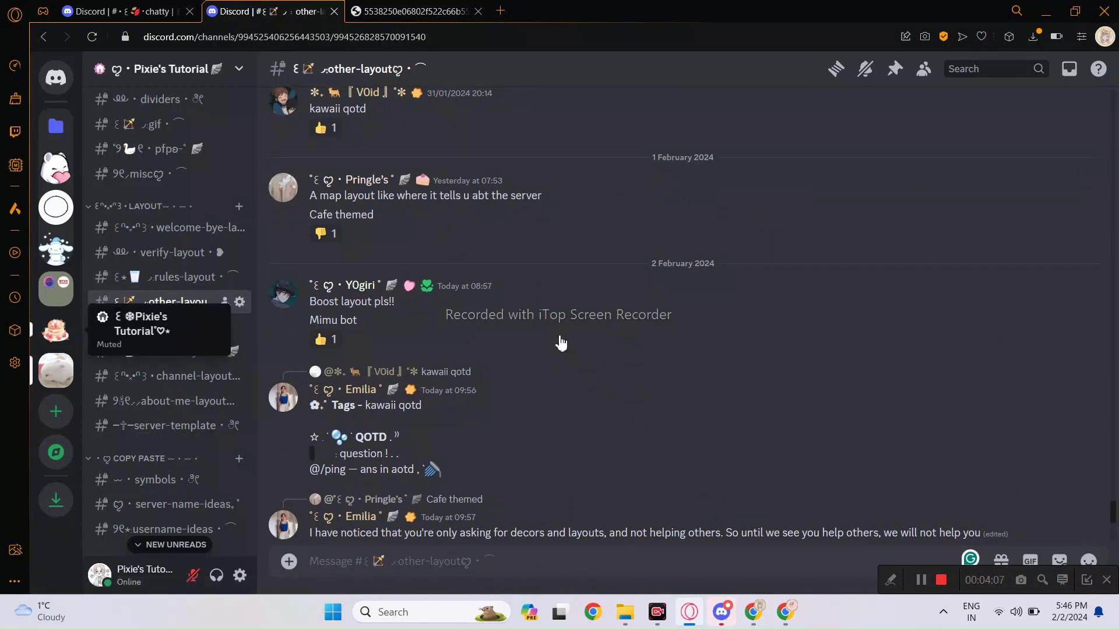